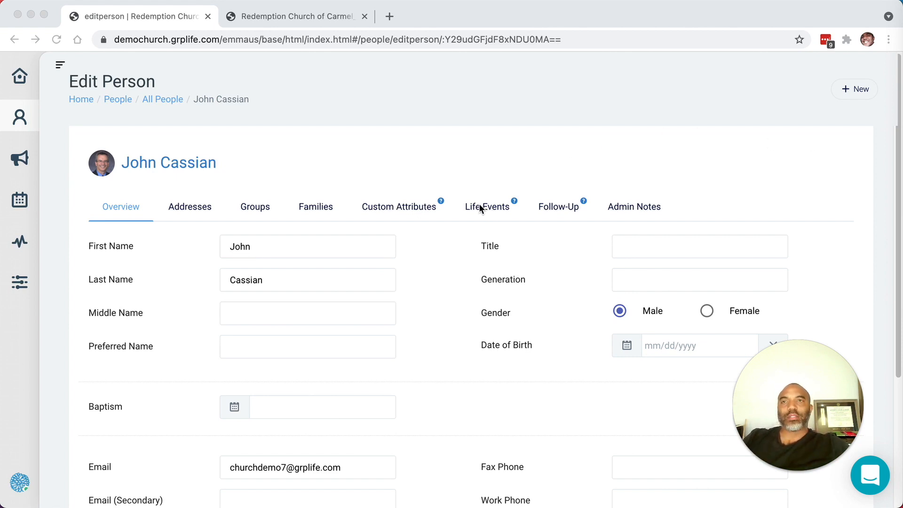
Step: Examine the person's custom attributes and the full list of life events on their record
click(406, 208)
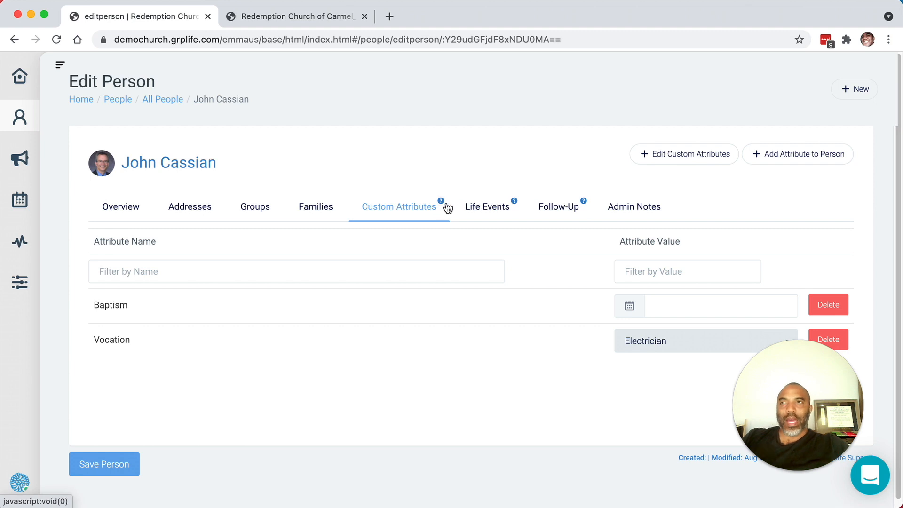
click(473, 211)
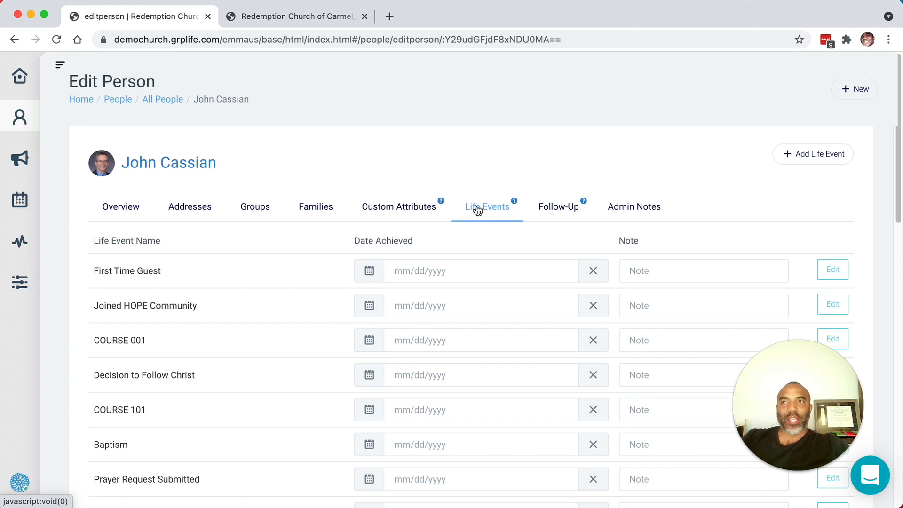
scroll(478, 207, down, 5)
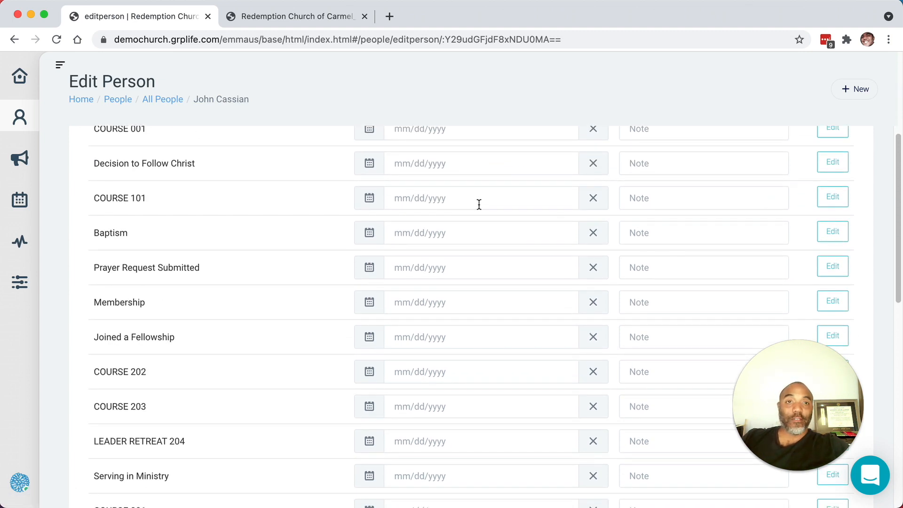
scroll(479, 205, down, 4)
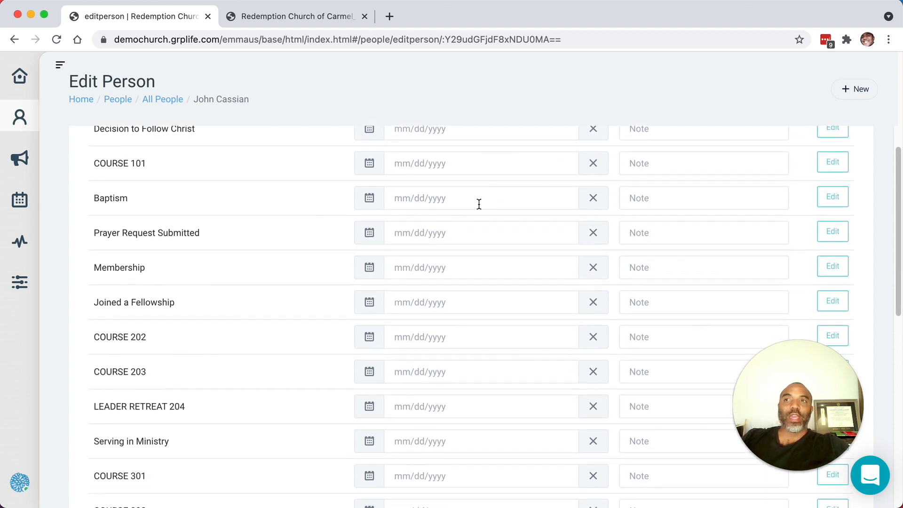
scroll(479, 204, down, 5)
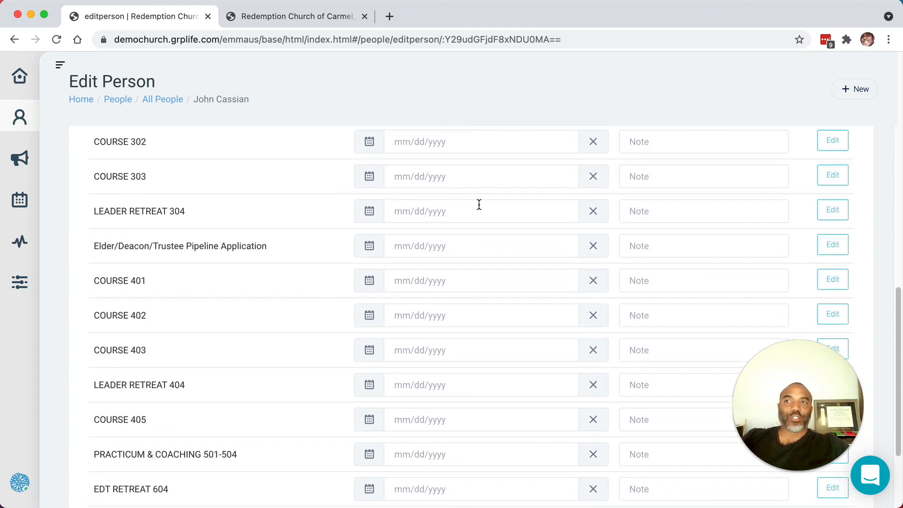
scroll(479, 204, down, 3)
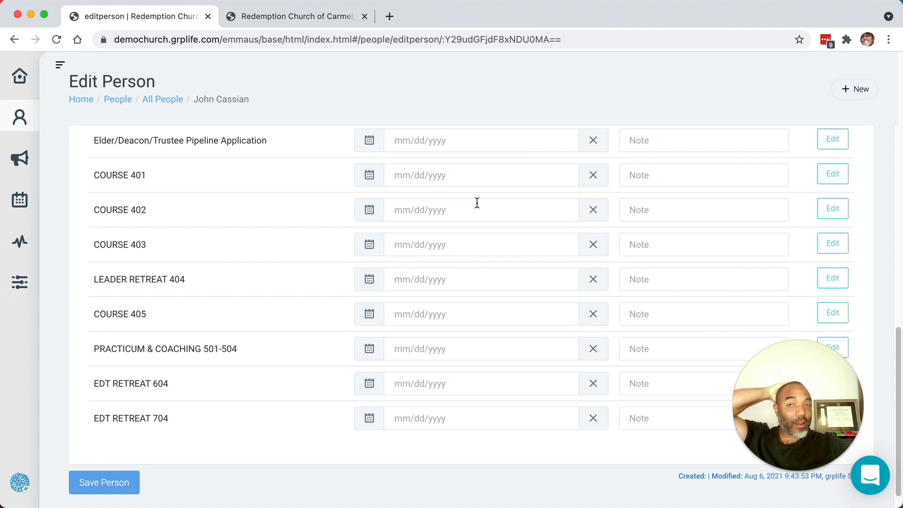
scroll(473, 203, up, 6)
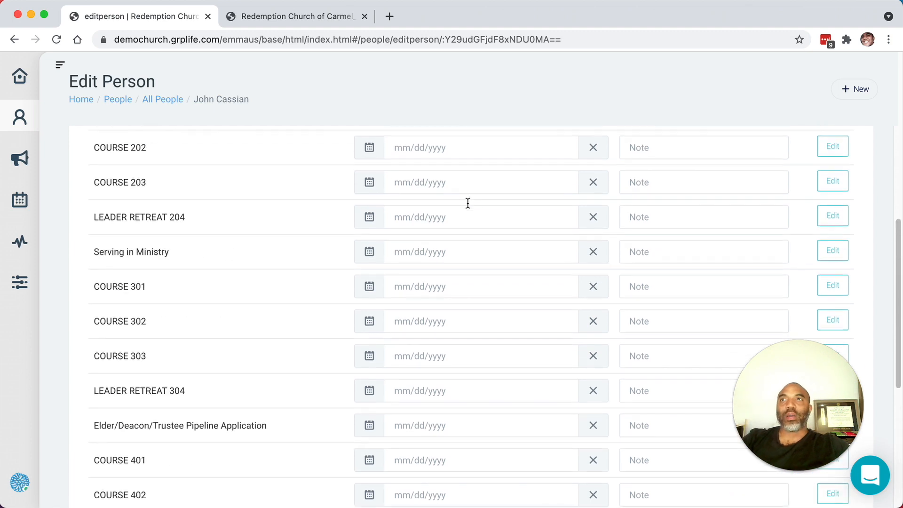
scroll(468, 203, up, 9)
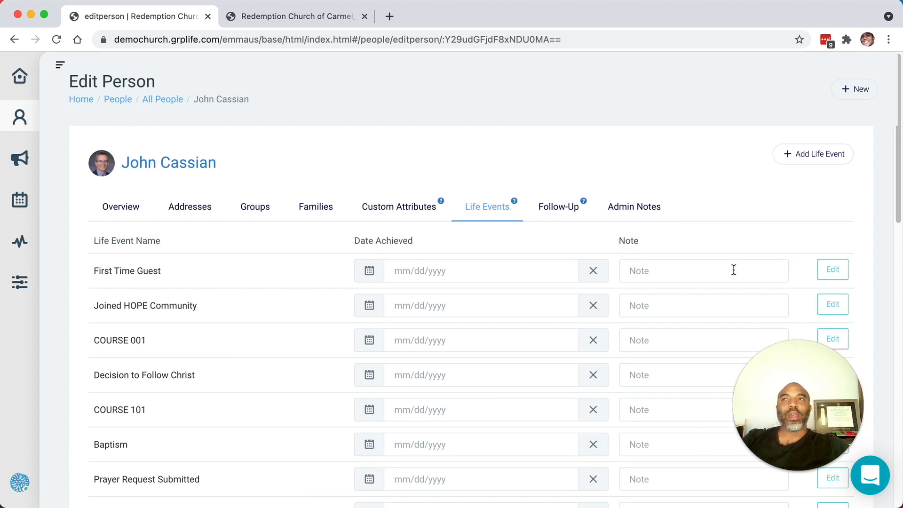
scroll(734, 269, down, 3)
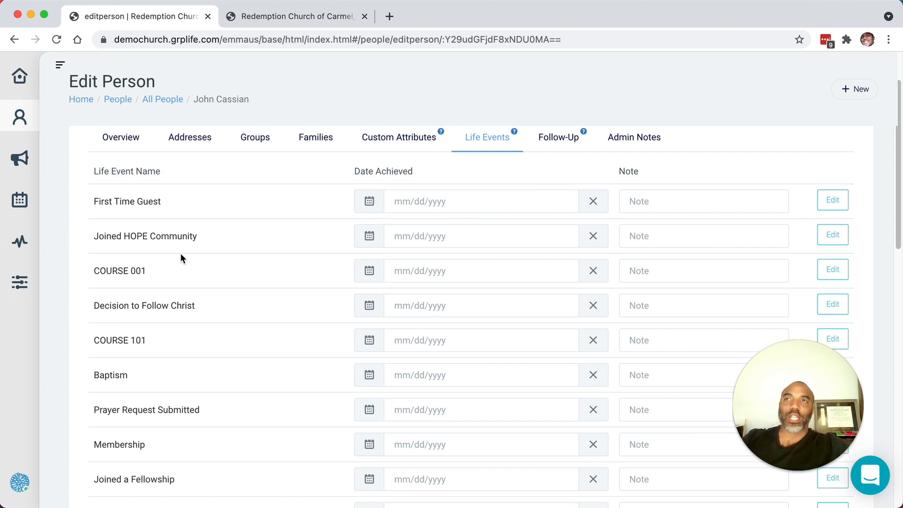
Step: Open the filter for all people and add the Baptism life event as a criterion
click(148, 102)
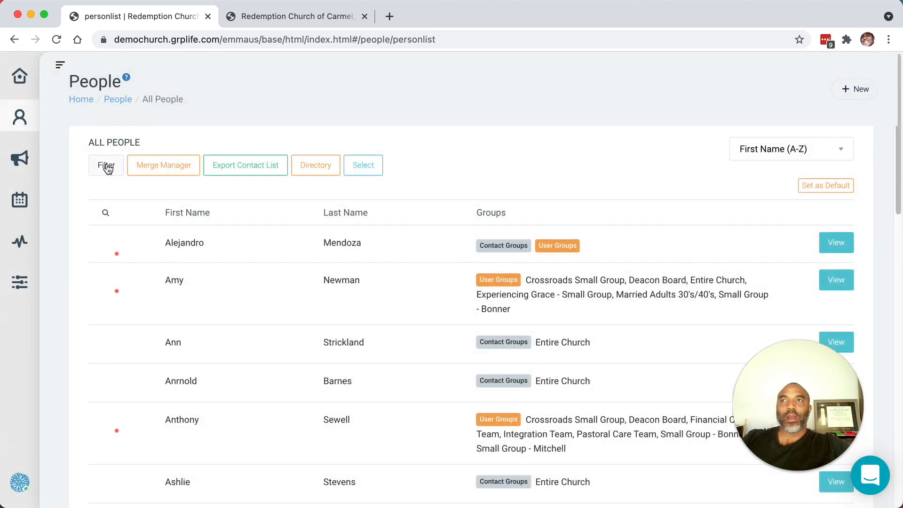
click(116, 167)
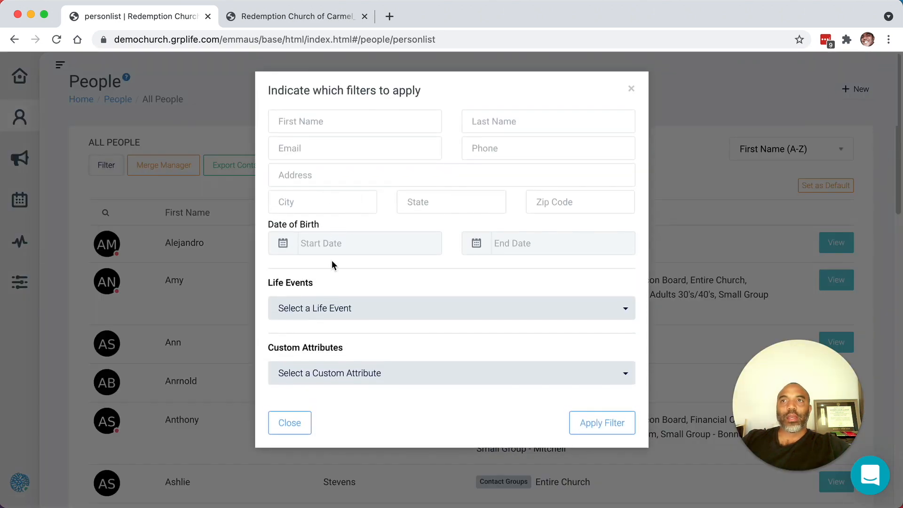
click(334, 304)
scroll(331, 327, down, 5)
scroll(329, 333, up, 5)
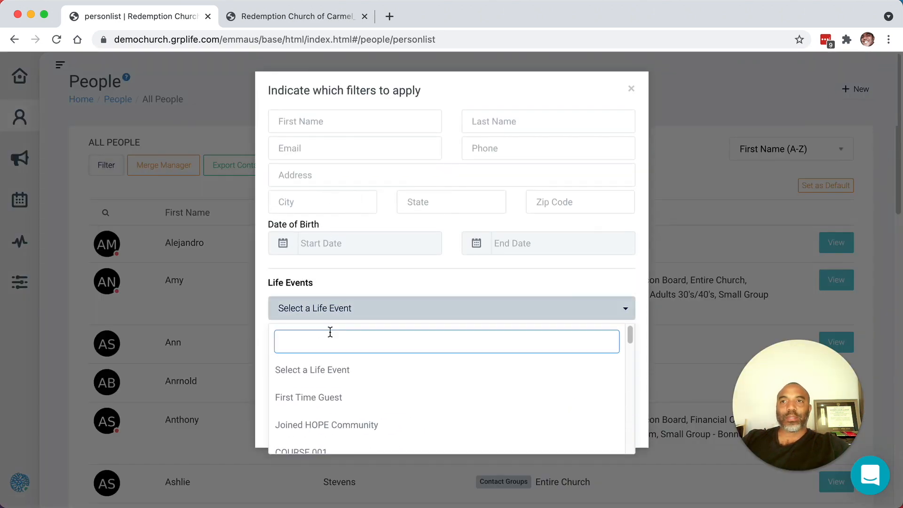
text(v)
key(BackSpace)
text(bap)
click(302, 367)
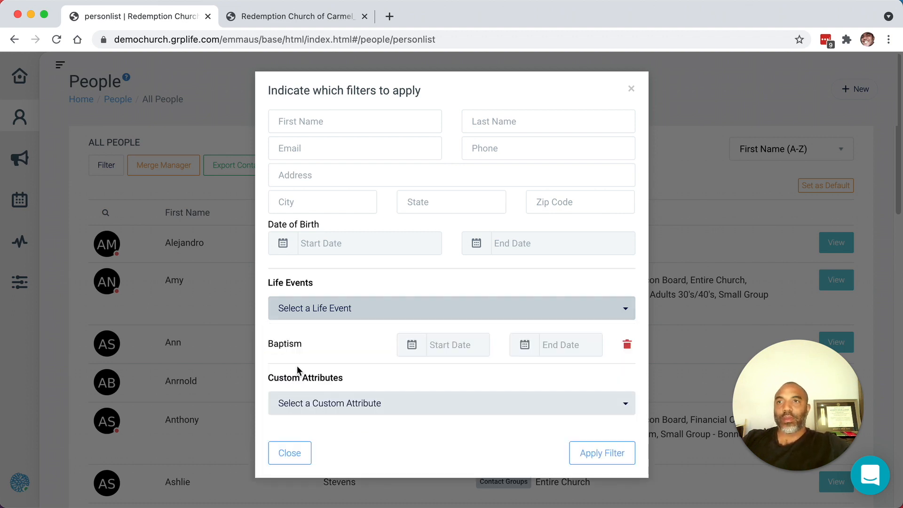
Step: View the start date calendar of the Baptism filter and close the filter dialog without applying it
click(456, 345)
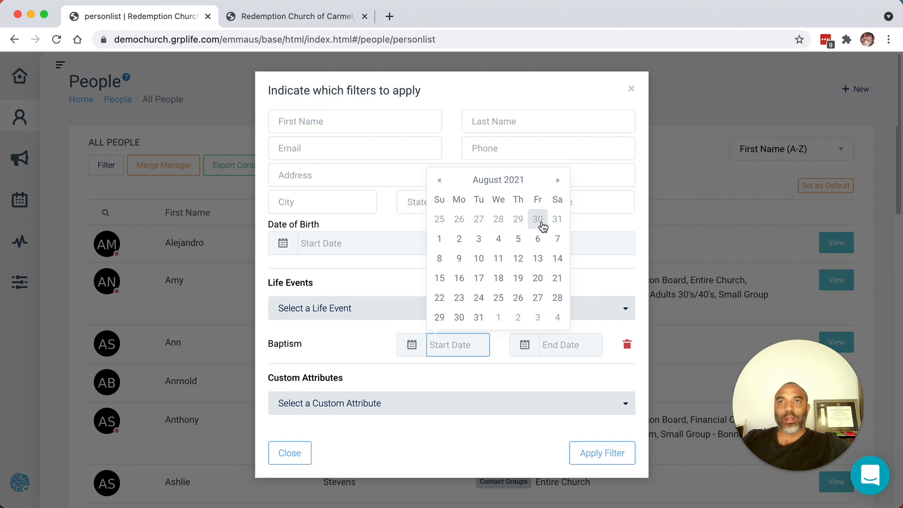
click(591, 220)
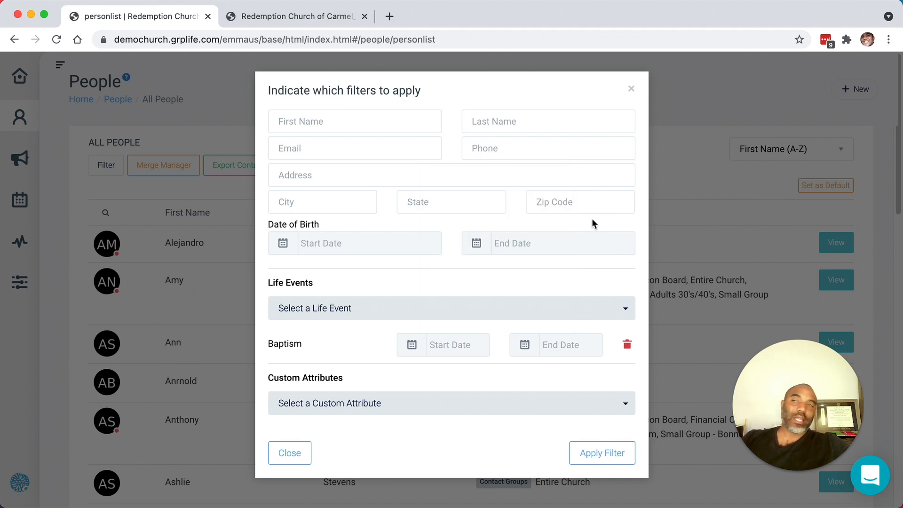
click(632, 92)
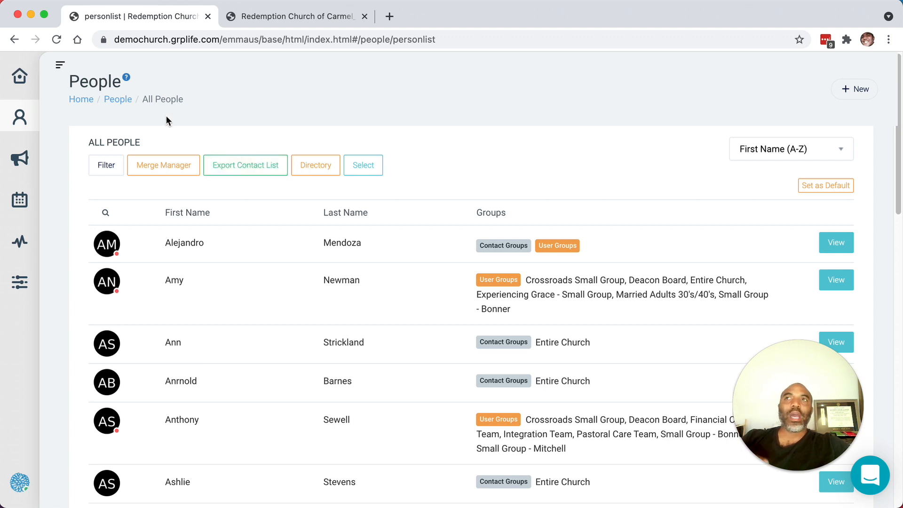
Step: Open the first listed person's life events and examine the global actions configured for First Time Guest
click(828, 246)
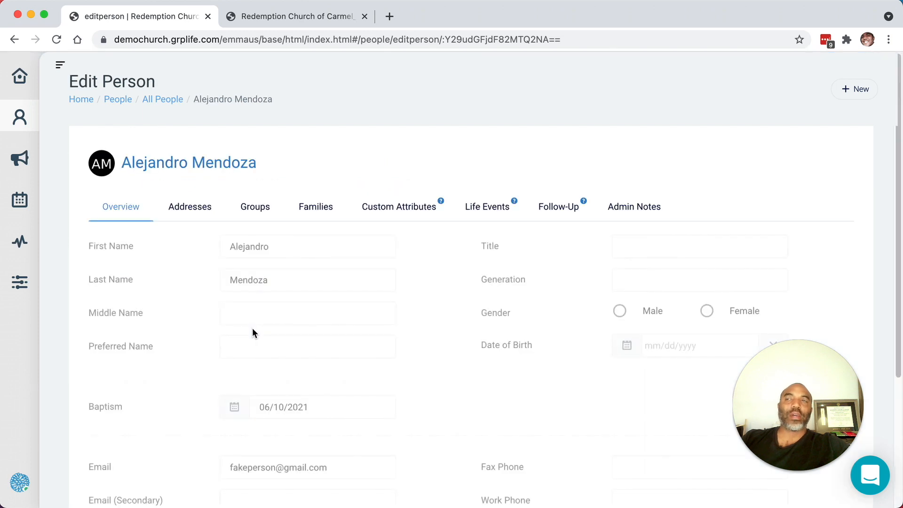
click(499, 215)
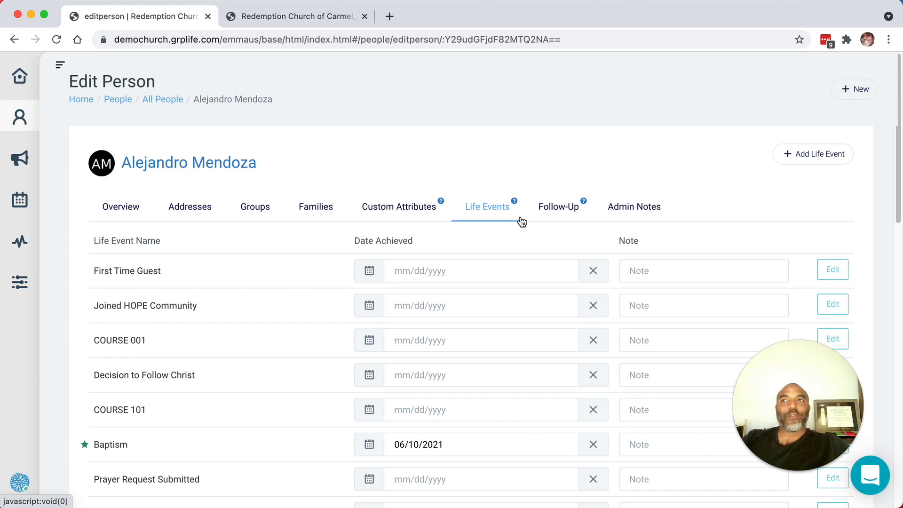
click(832, 270)
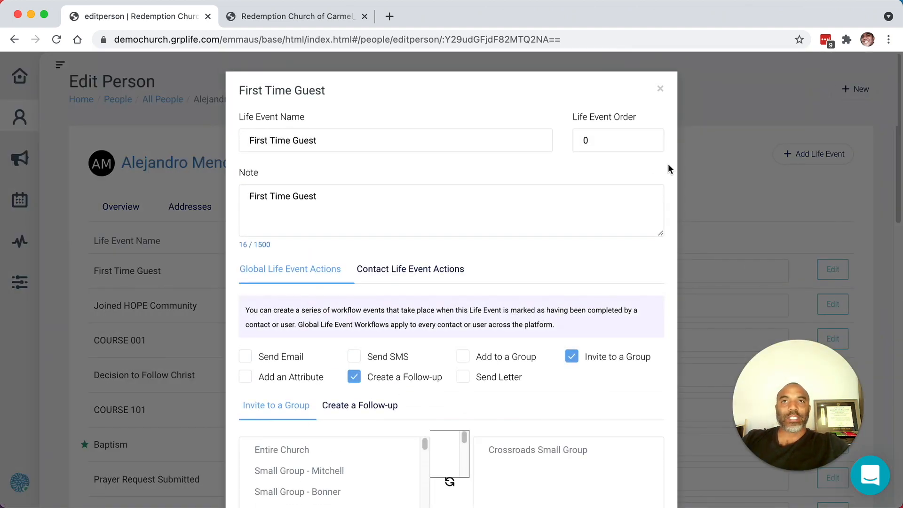
scroll(655, 165, down, 3)
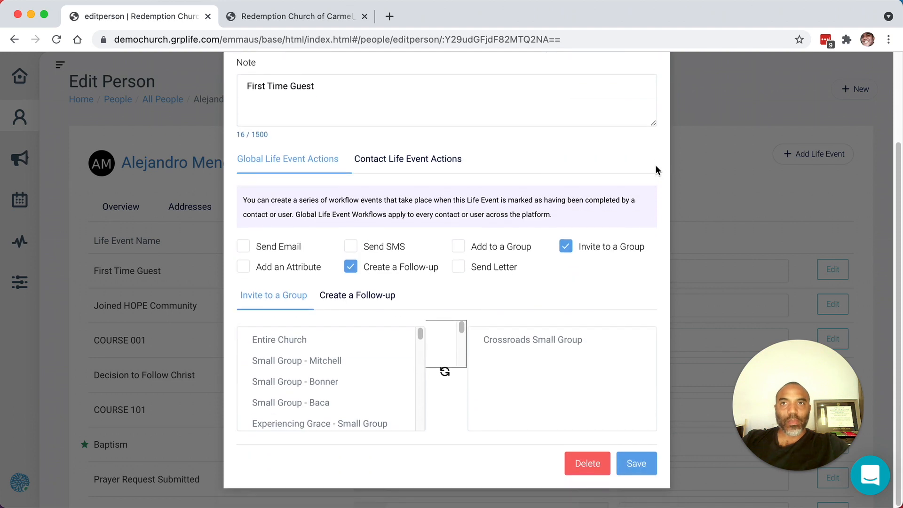
scroll(590, 252, up, 1)
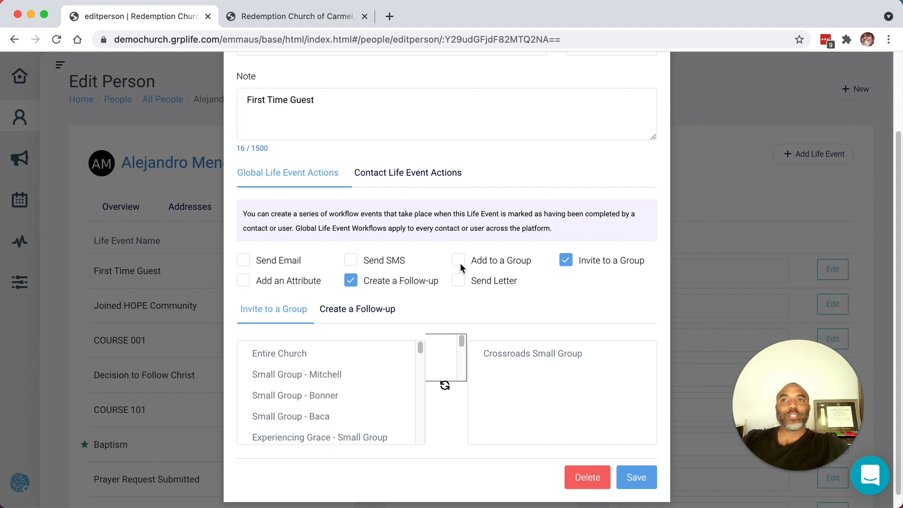
scroll(461, 263, up, 3)
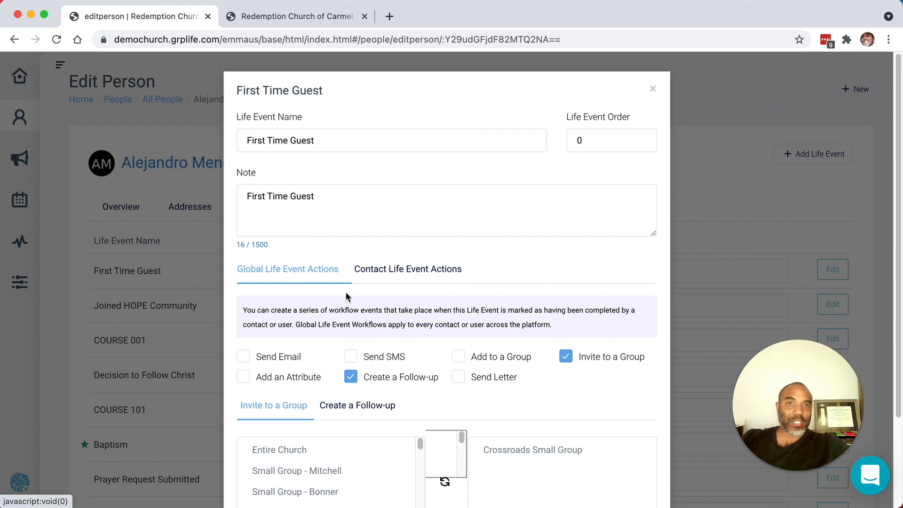
scroll(303, 302, down, 2)
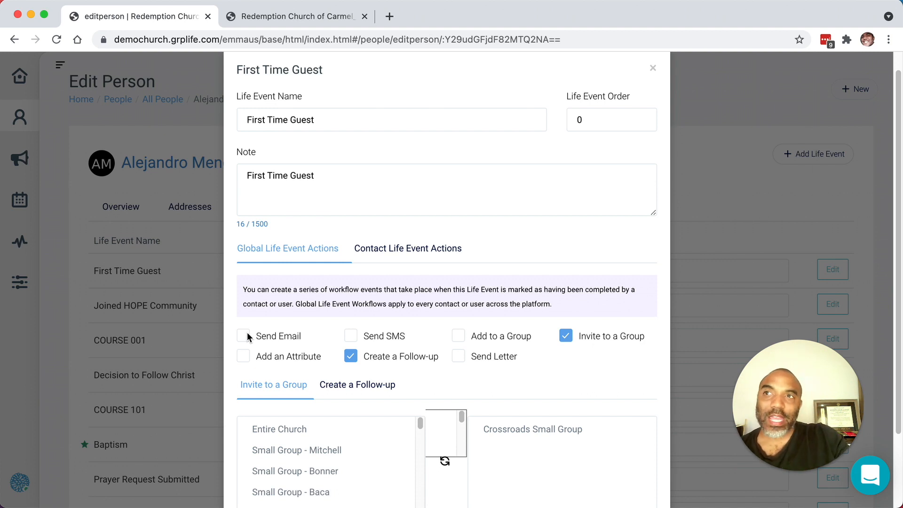
Step: Enable the Send Email global action for First Time Guest to view its options, and disable it again
click(247, 332)
scroll(388, 333, down, 3)
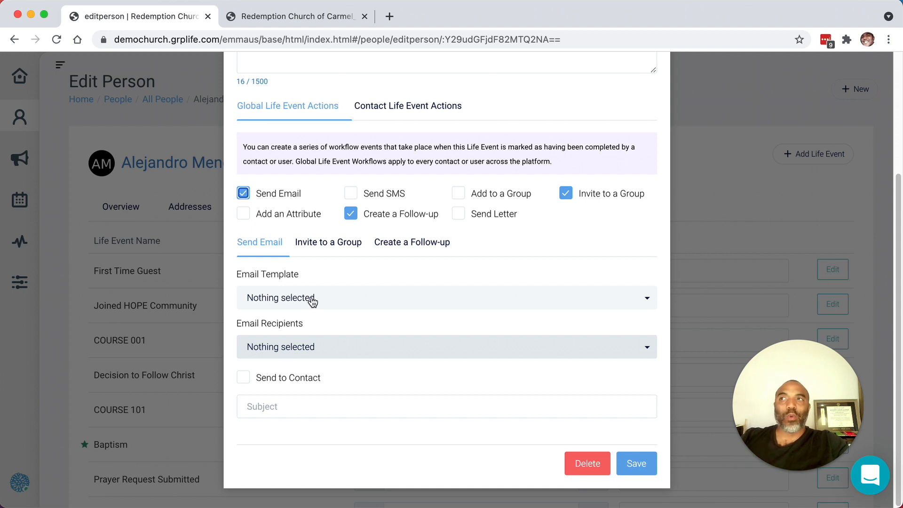
click(244, 194)
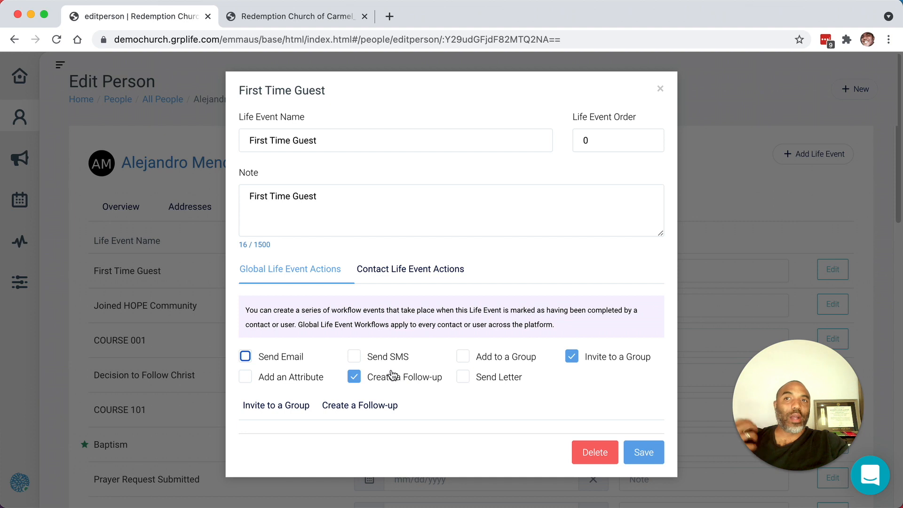
Step: Enable the Send SMS global action and the custom contact workflow for the First Time Guest life event
click(354, 357)
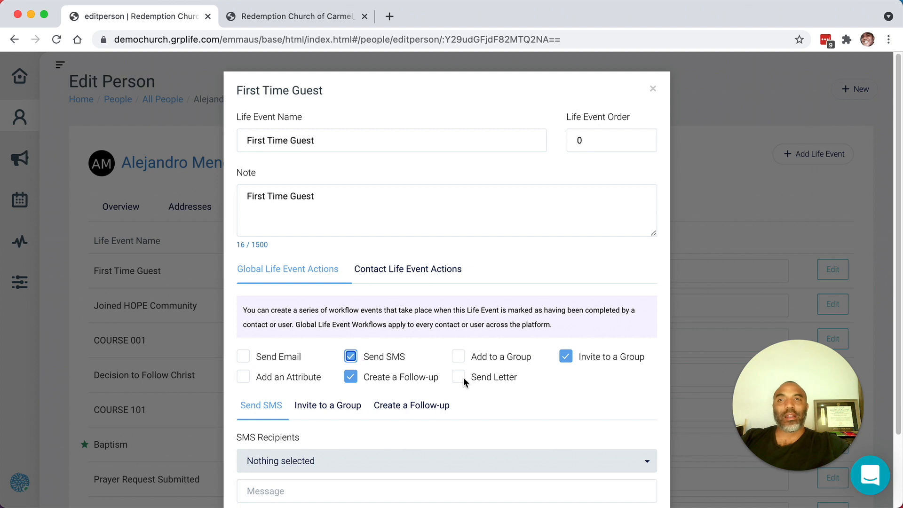
click(404, 281)
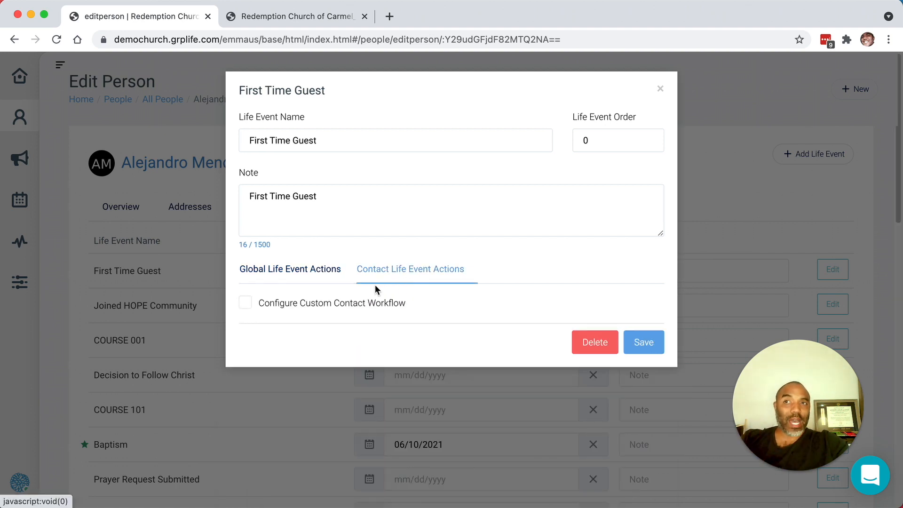
click(246, 303)
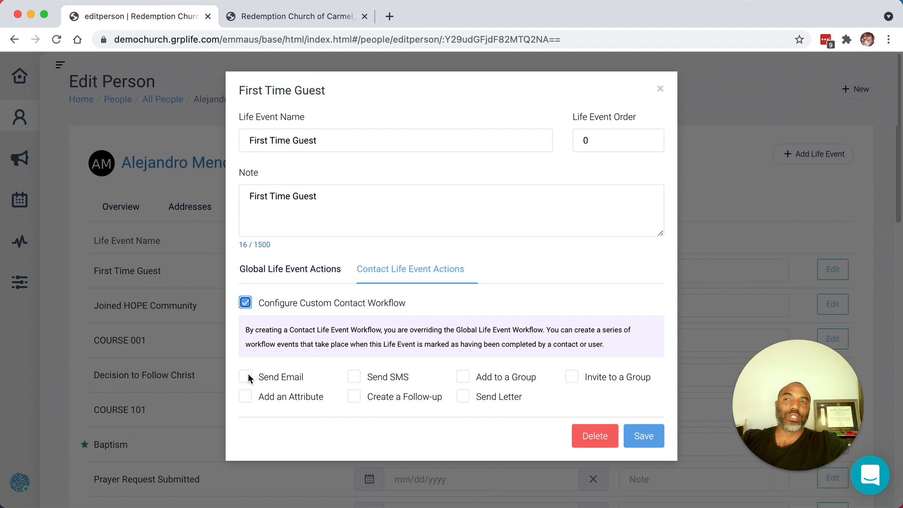
Step: Close the First Time Guest settings without saving and look through the person's full life event list
click(303, 272)
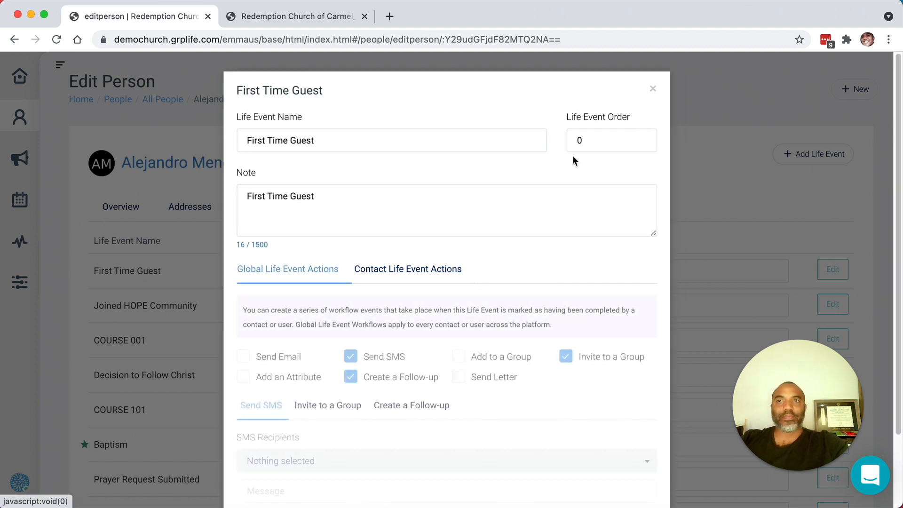
drag(591, 140, 569, 141)
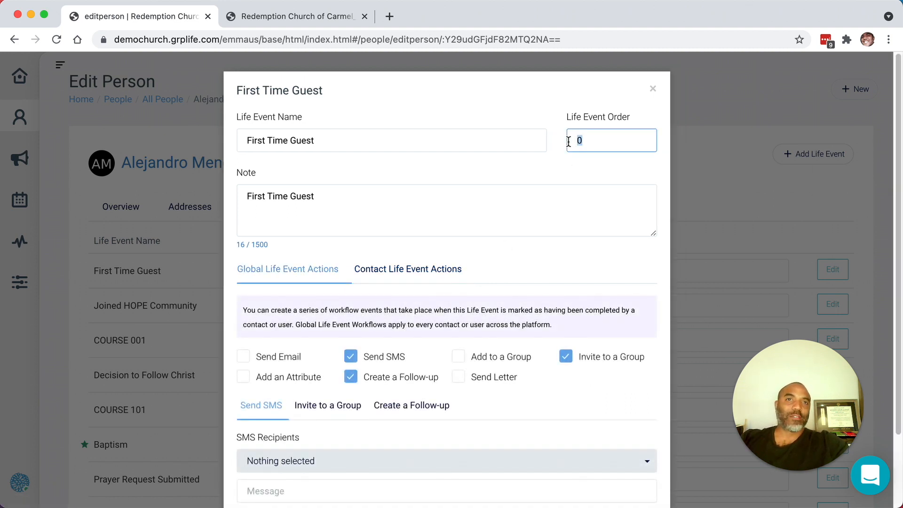
click(653, 91)
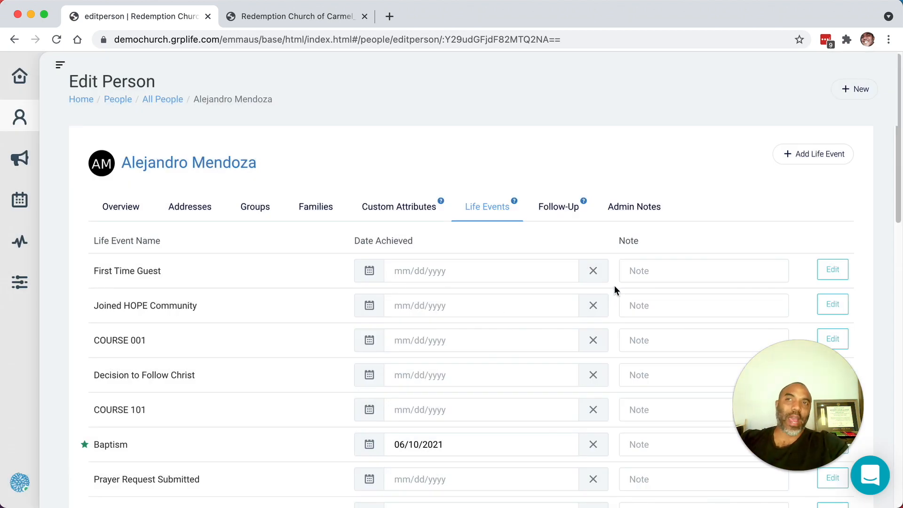
scroll(614, 288, down, 15)
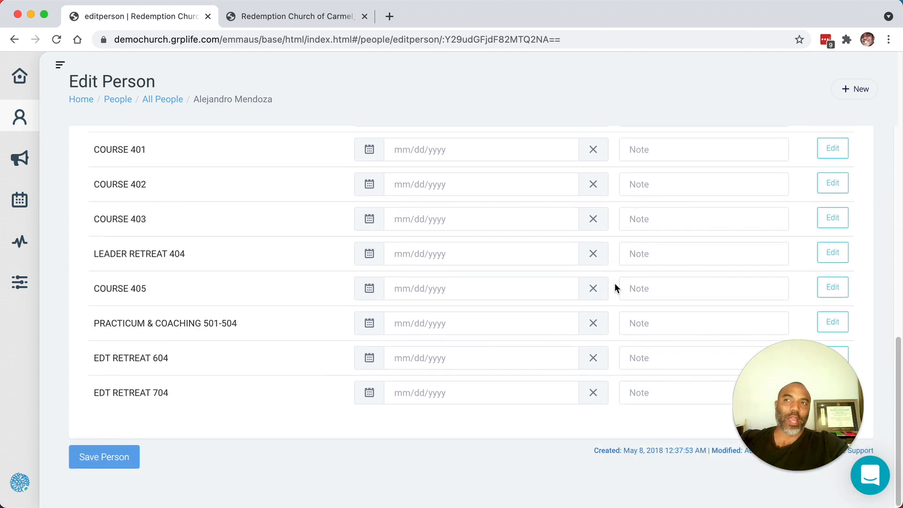
scroll(615, 284, up, 10)
scroll(614, 283, up, 2)
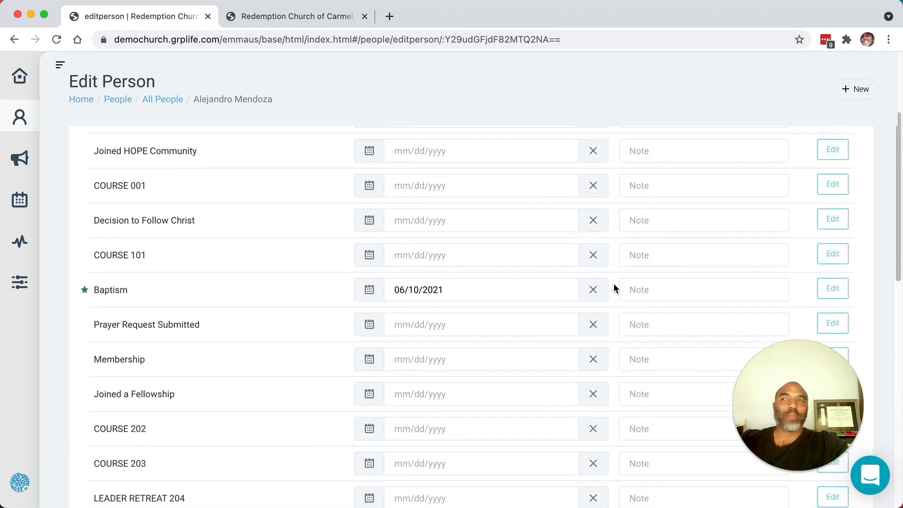
scroll(613, 283, up, 3)
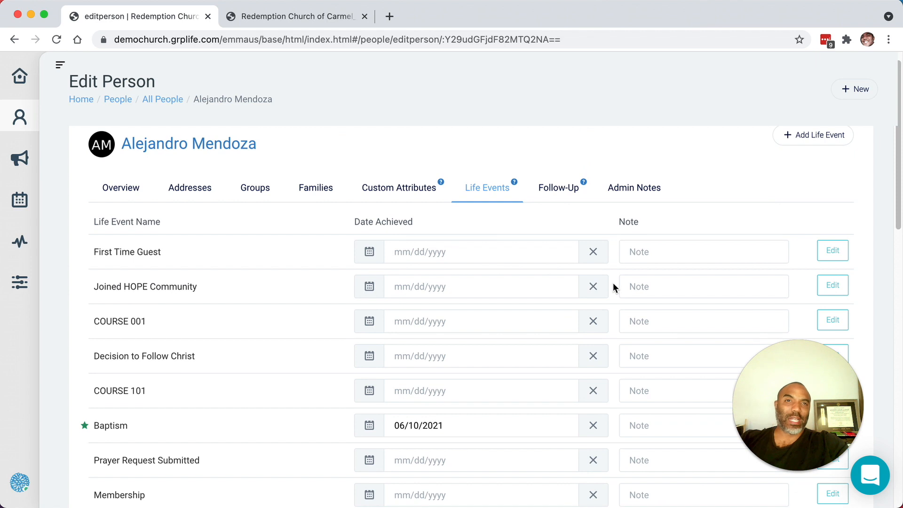